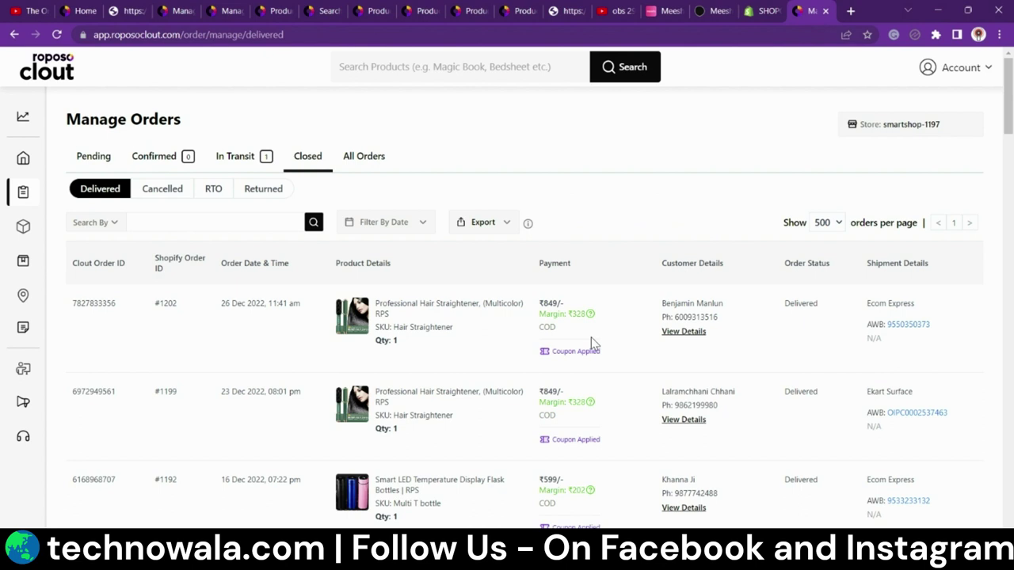
- Examine the delivered orders list, checking each order's payment amount, margin and applied coupon
mouse_move(980, 80)
left_click_drag(601, 352, 544, 356)
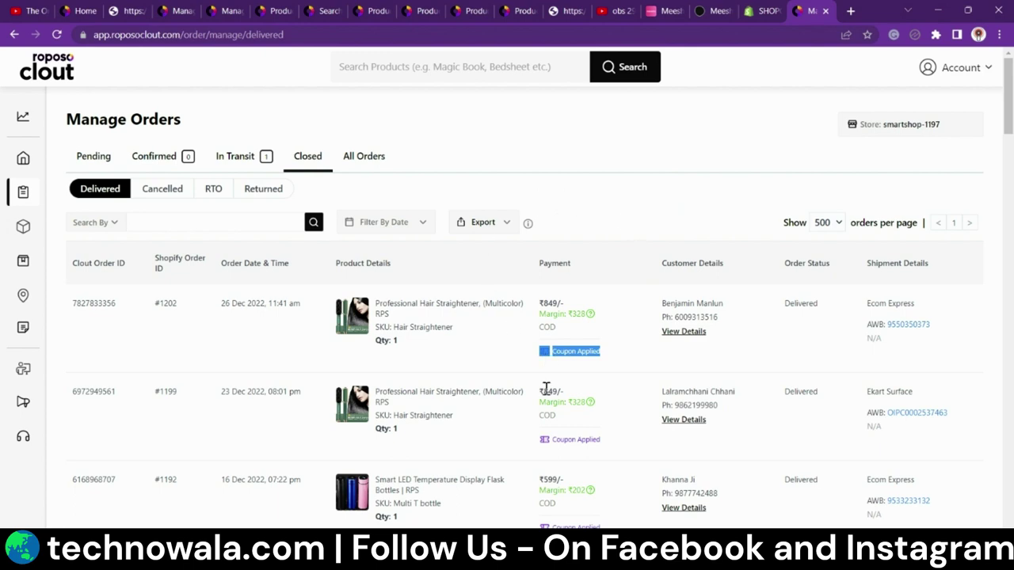
scroll(531, 372, "down", 4)
scroll(507, 317, "up", 2)
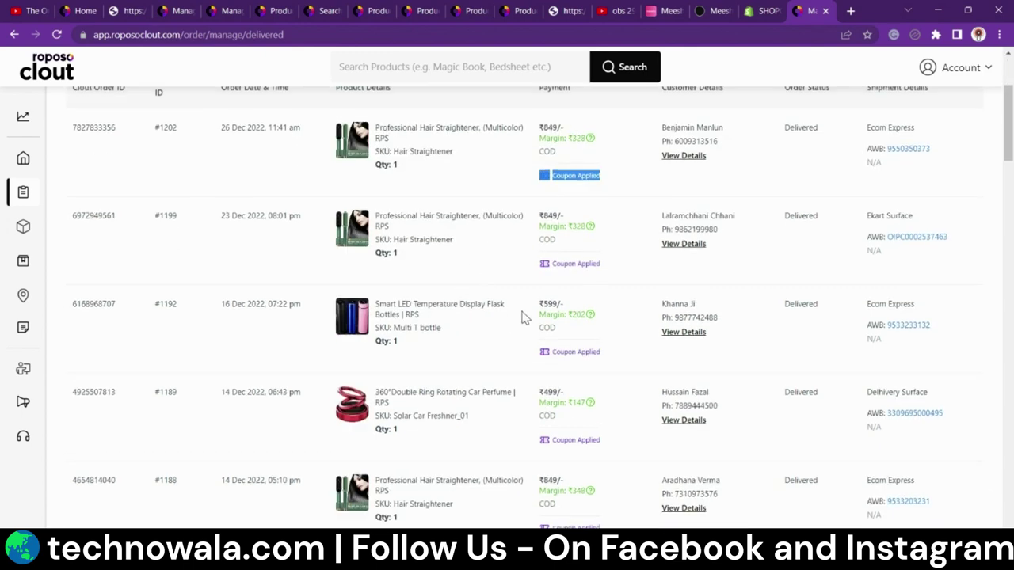
left_click(575, 311)
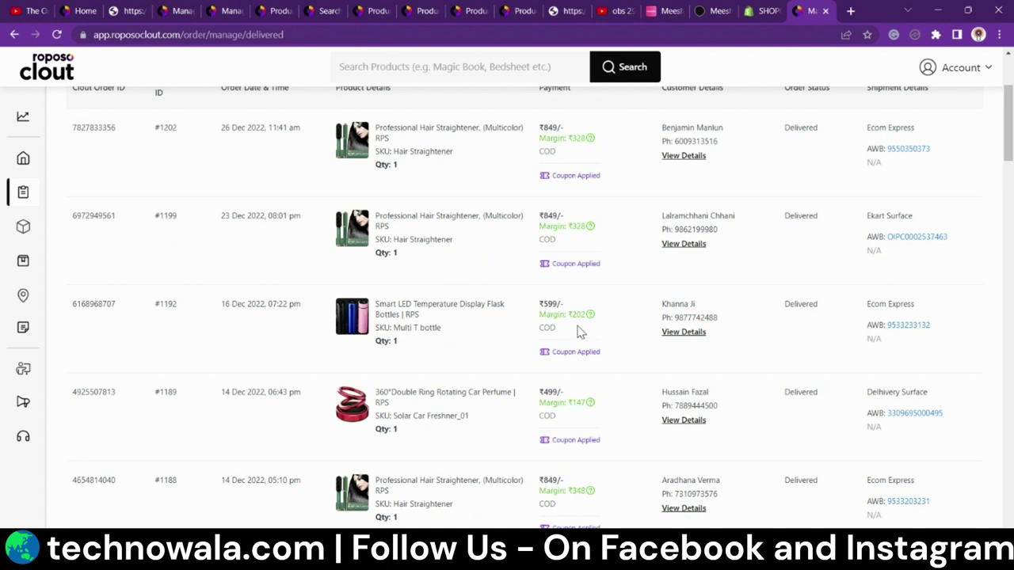
mouse_move(594, 318)
scroll(460, 345, "down", 2)
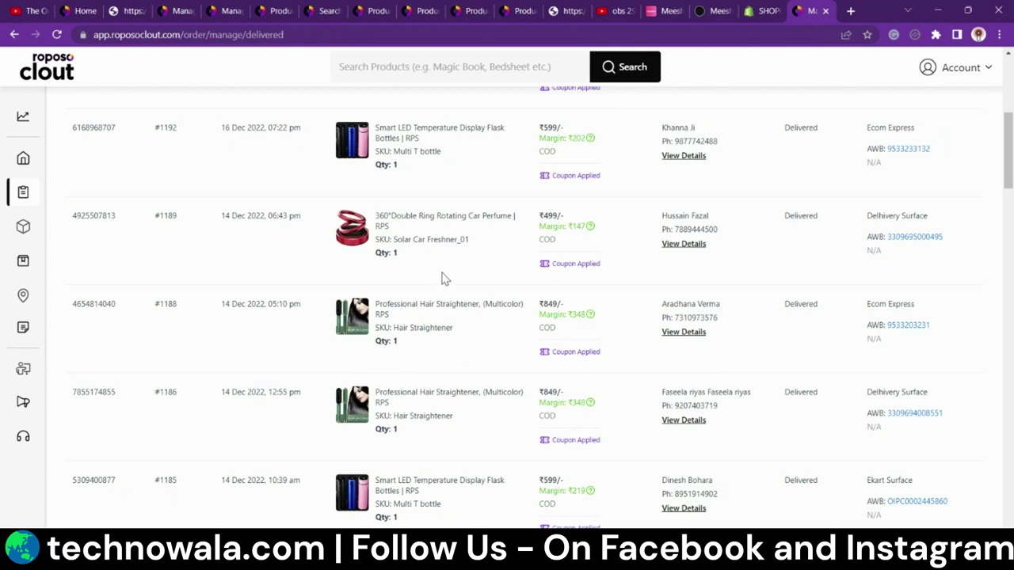
scroll(500, 361, "down", 5)
scroll(491, 365, "up", 10)
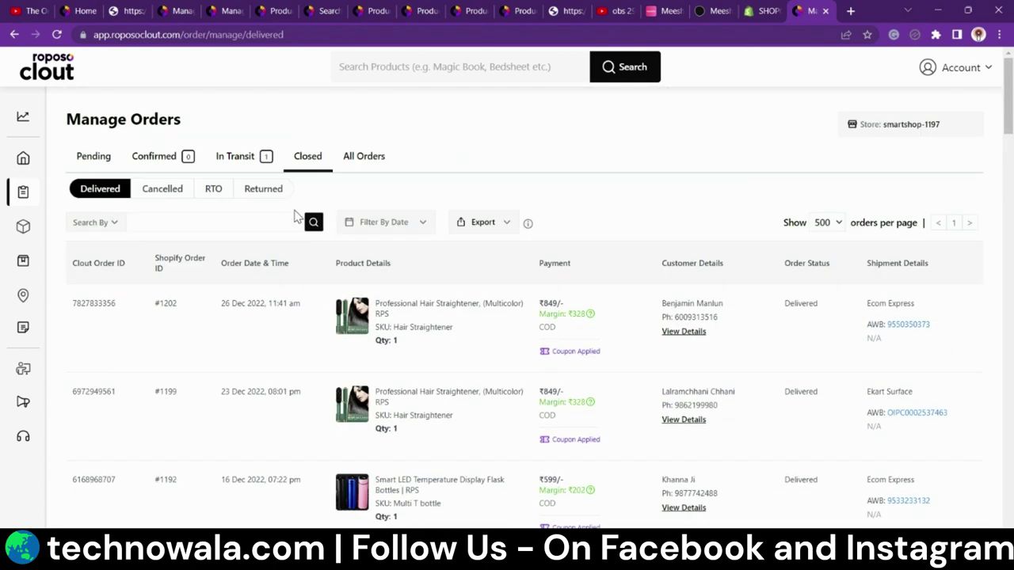
- Check the picked-up orders in transit and look through the list of all orders
left_click(236, 158)
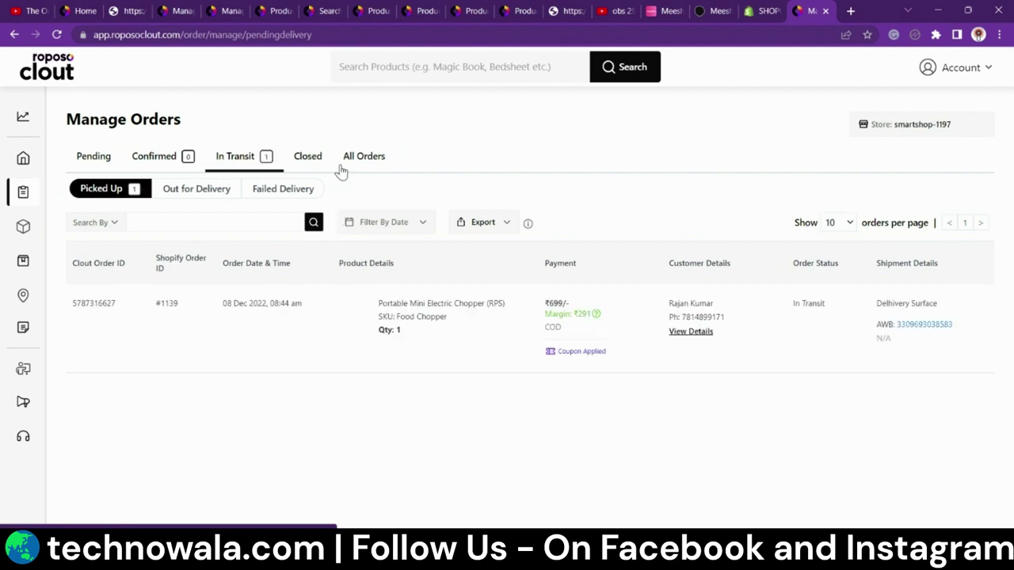
left_click(363, 158)
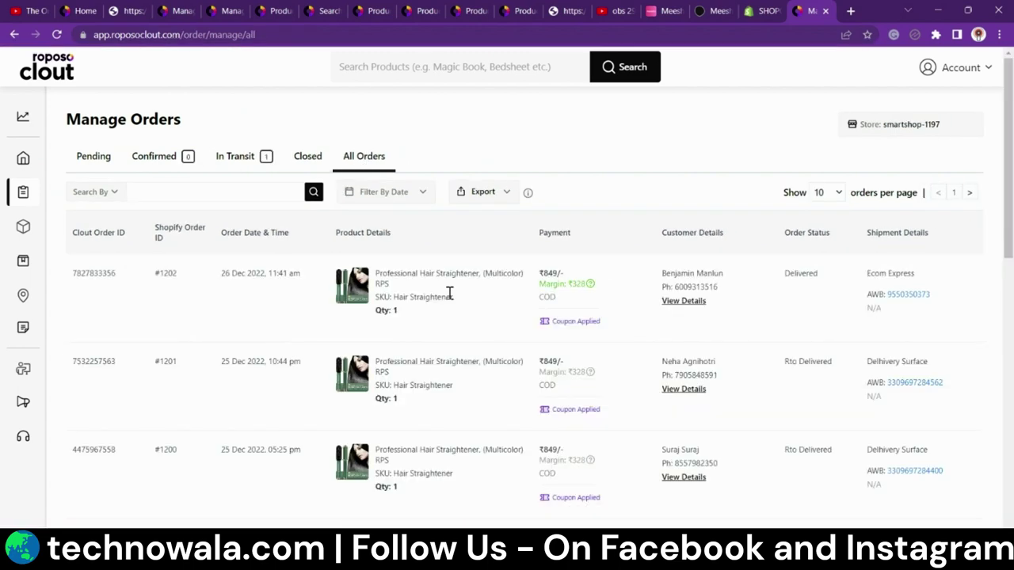
scroll(456, 316, "down", 4)
scroll(453, 330, "up", 4)
- Look through the cancelled orders among the closed orders
left_click(297, 158)
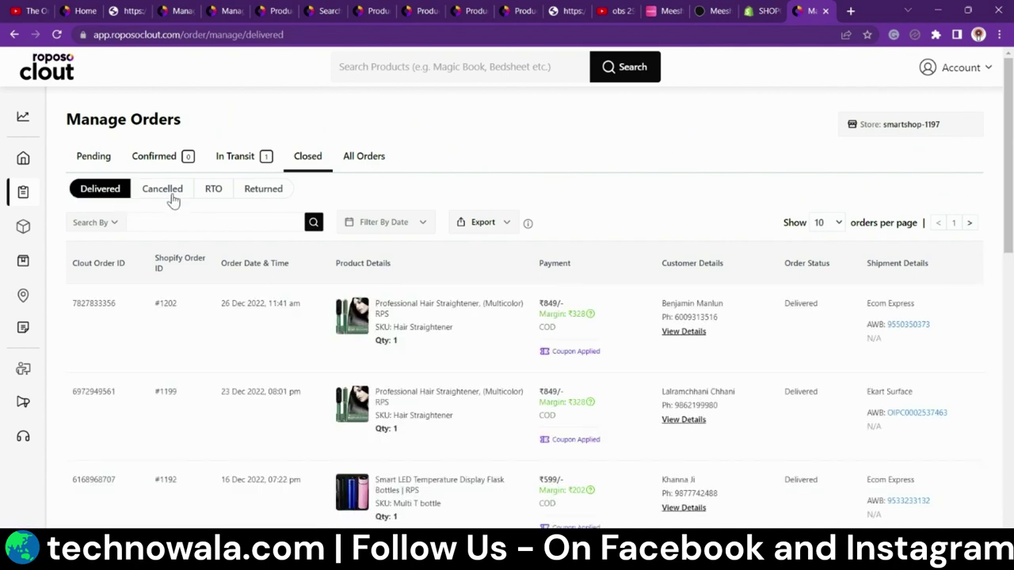
left_click(166, 192)
scroll(523, 365, "down", 5)
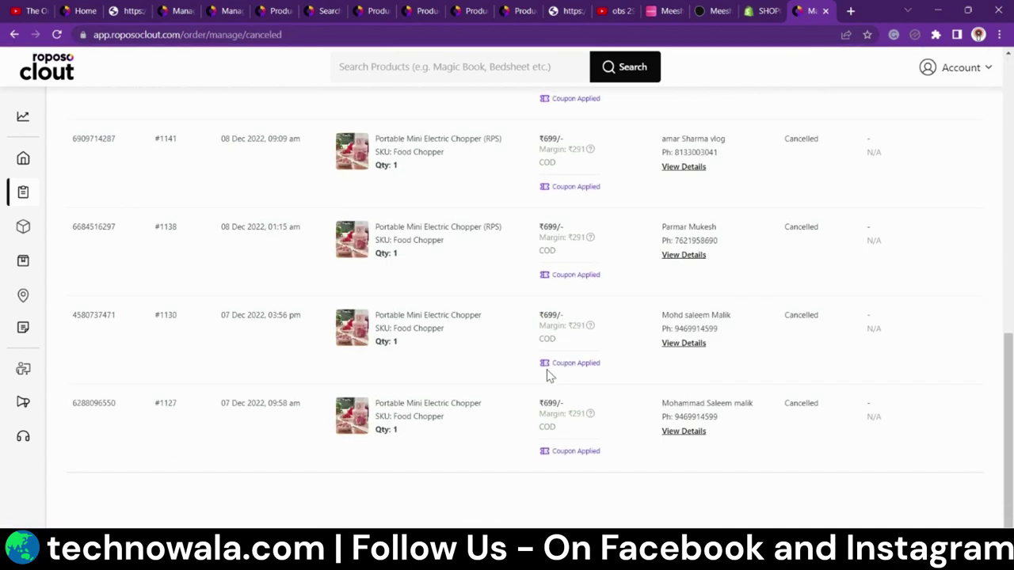
scroll(530, 380, "up", 5)
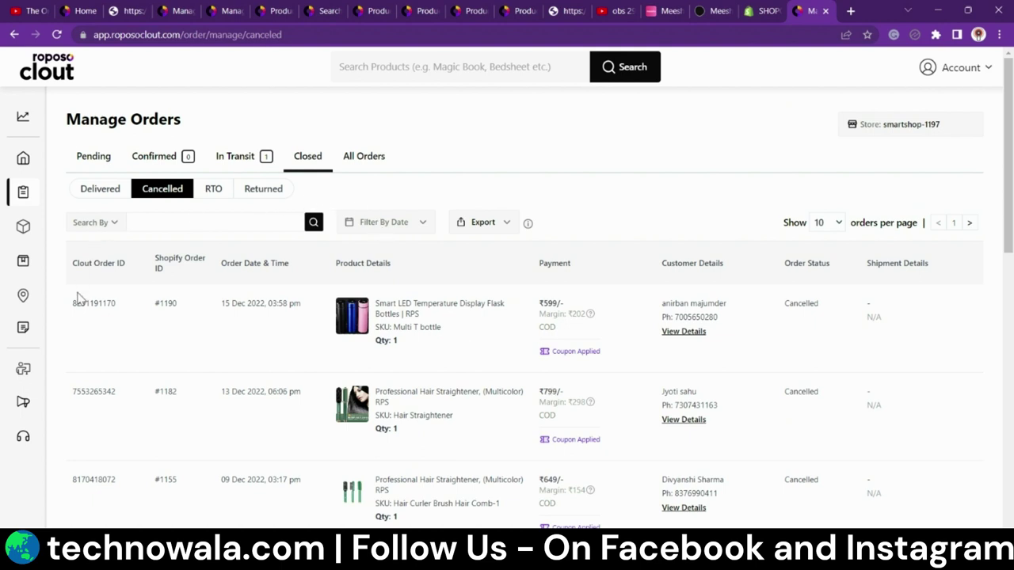
- Review the returned and RTO lists of the closed orders and go back to the in-transit orders
left_click(265, 190)
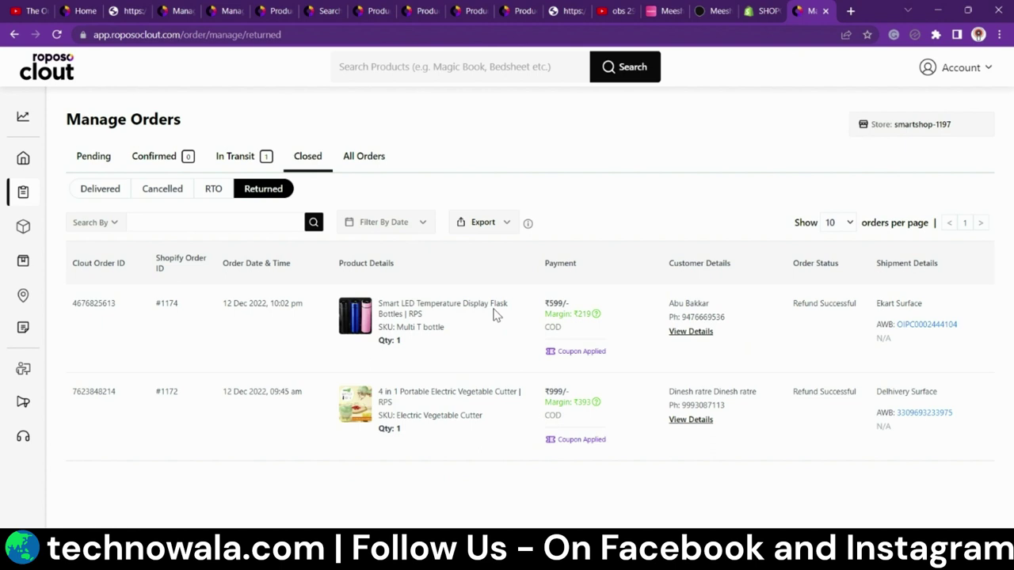
left_click(211, 192)
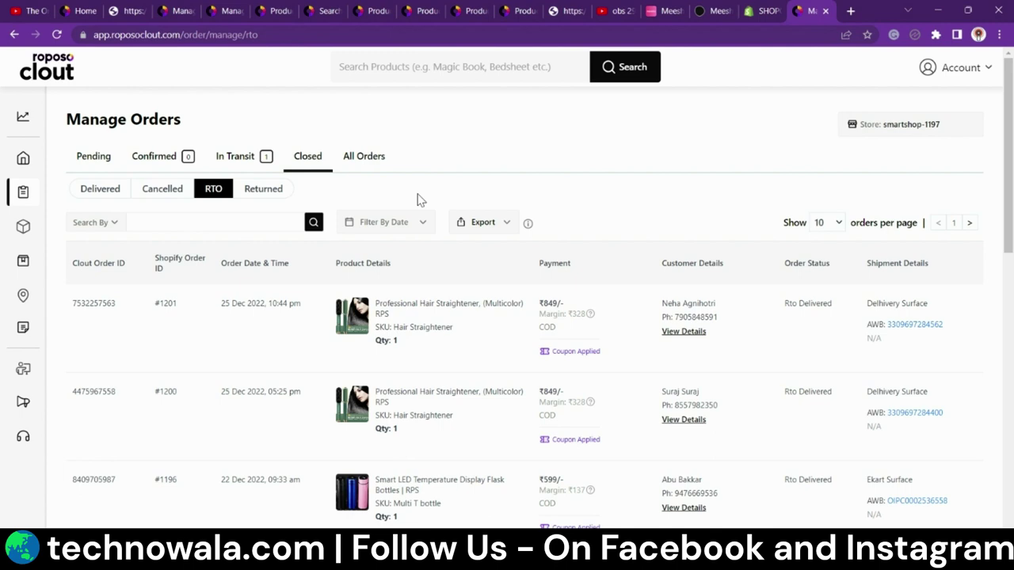
scroll(724, 339, "down", 10)
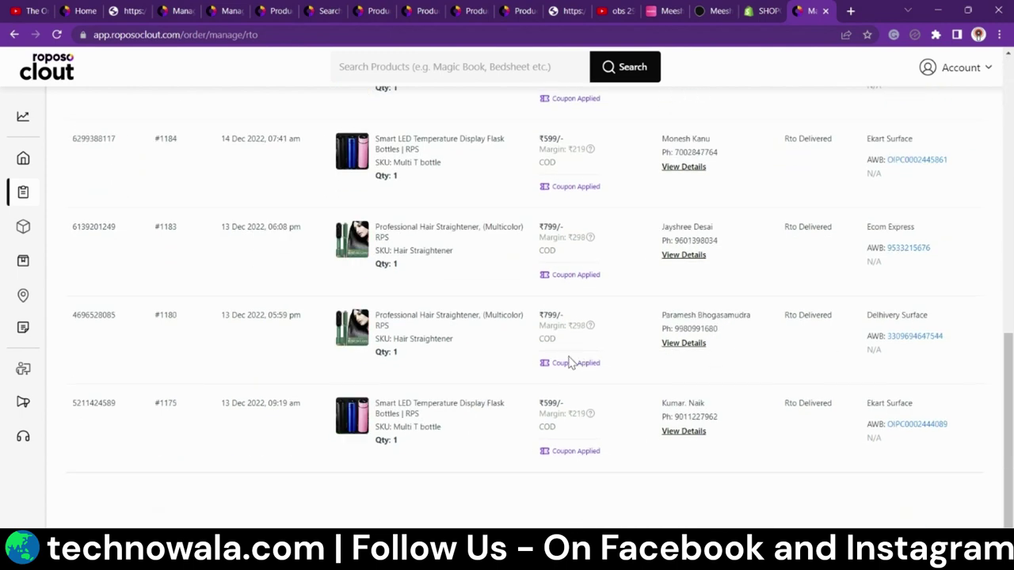
scroll(568, 357, "up", 10)
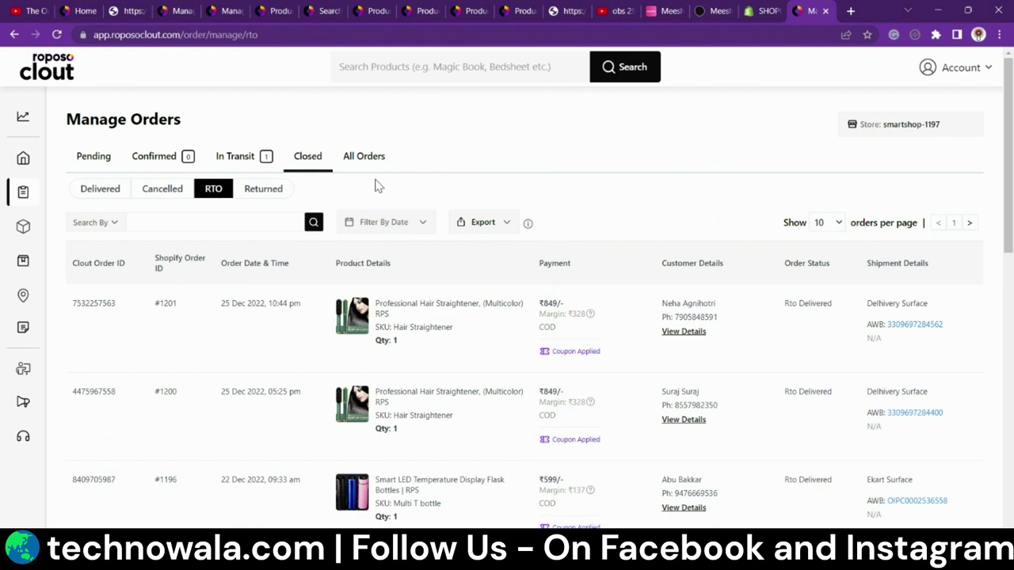
left_click(230, 159)
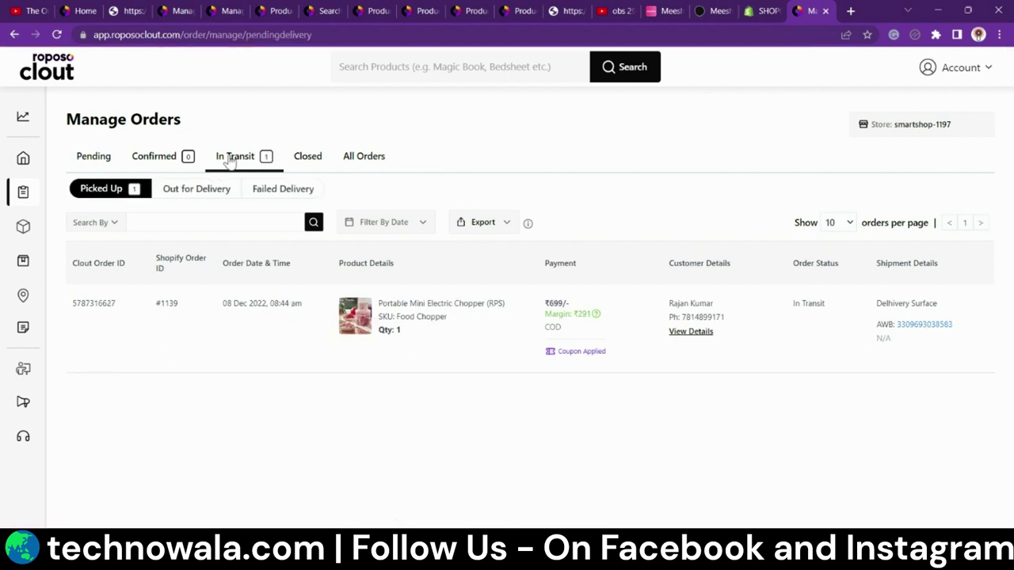
- Open the RTO FAQs and expand the answer to "How is RTO penalty calculated?"
mouse_move(28, 358)
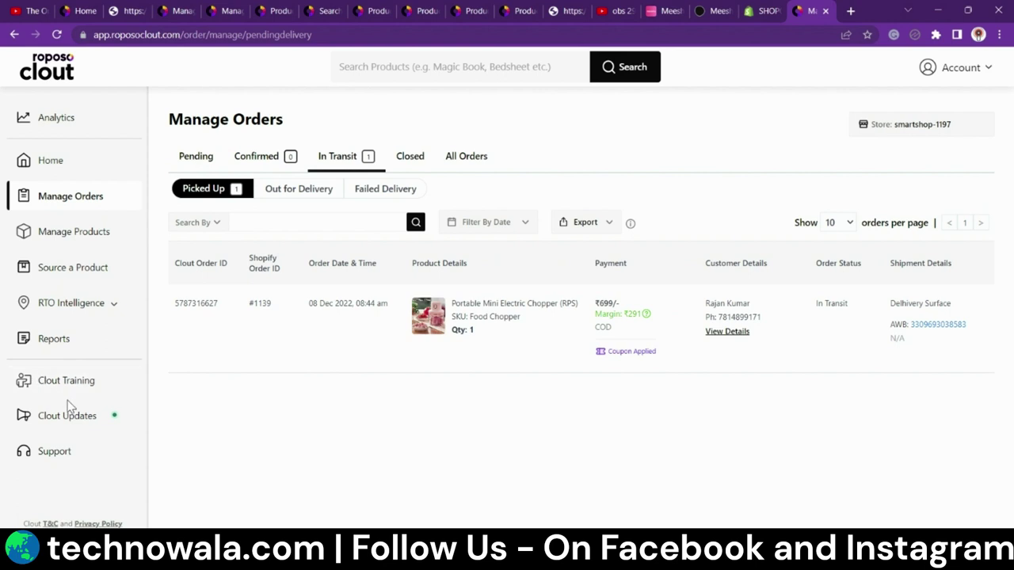
left_click(82, 306)
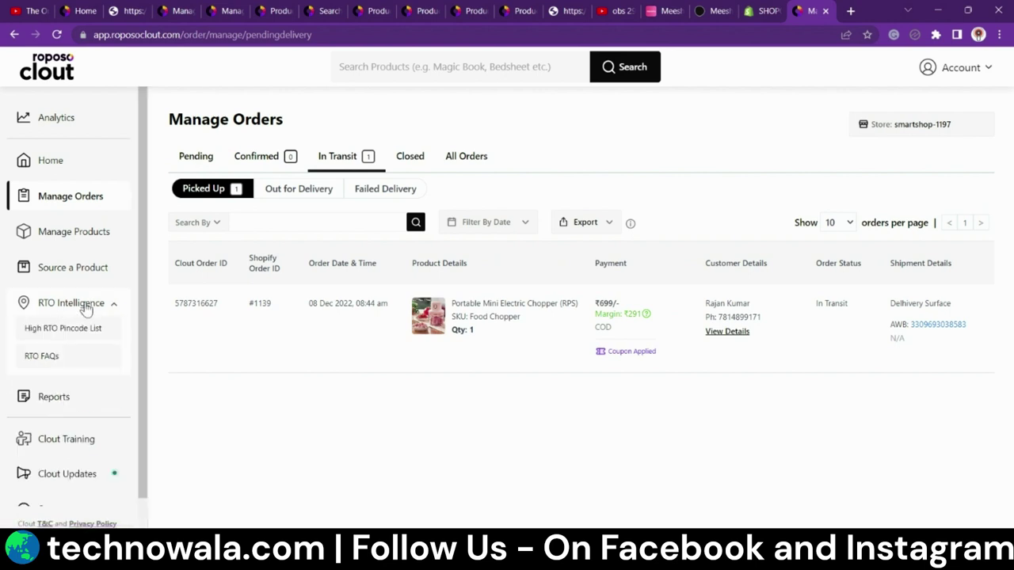
left_click(46, 358)
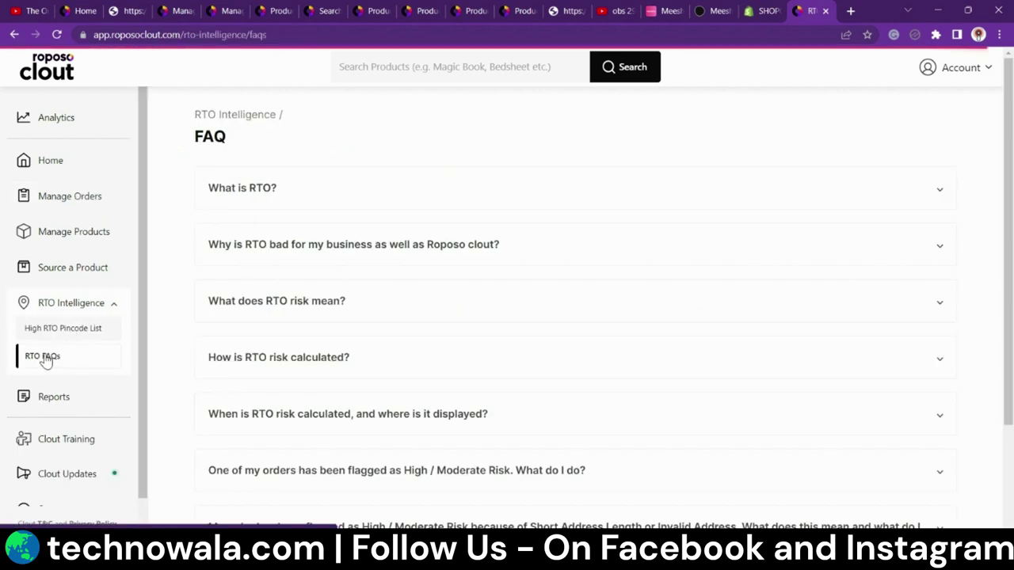
scroll(427, 355, "down", 3)
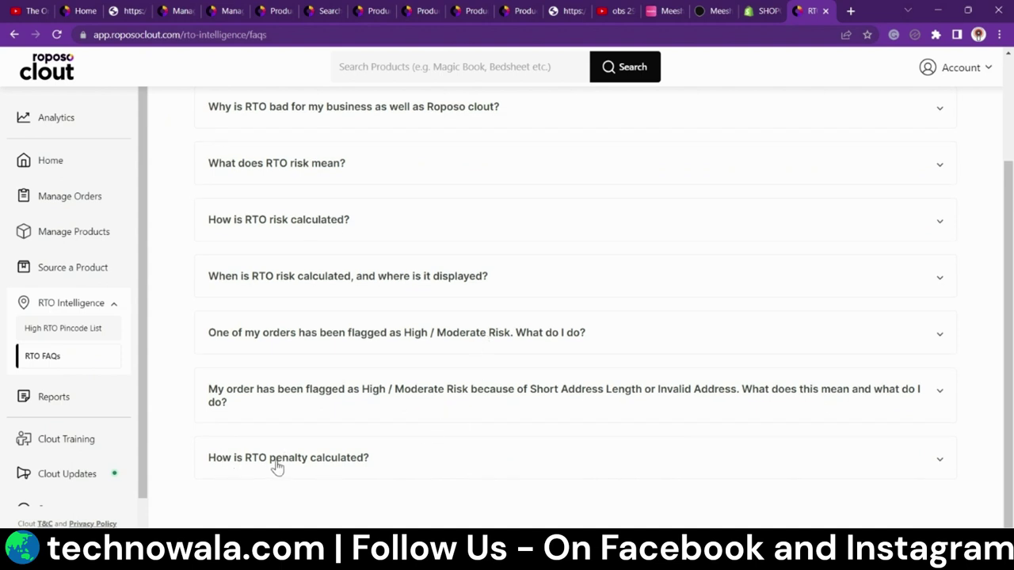
left_click(354, 463)
scroll(369, 454, "down", 1)
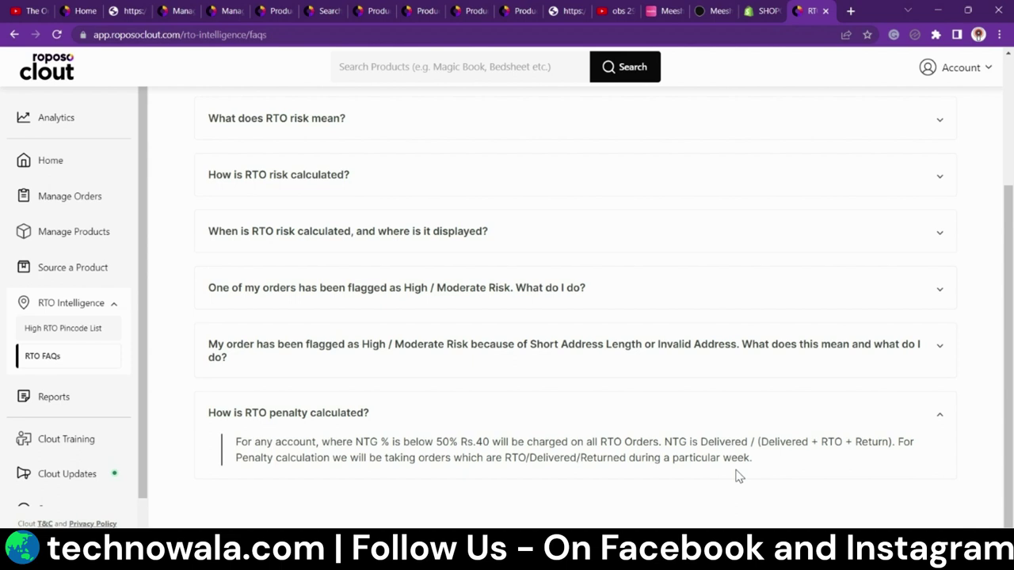
- Read the RTO penalty answer, highlighting the 50% threshold and the Rs.40 charge on RTO orders
left_click_drag(507, 443, 465, 440)
left_click(425, 441)
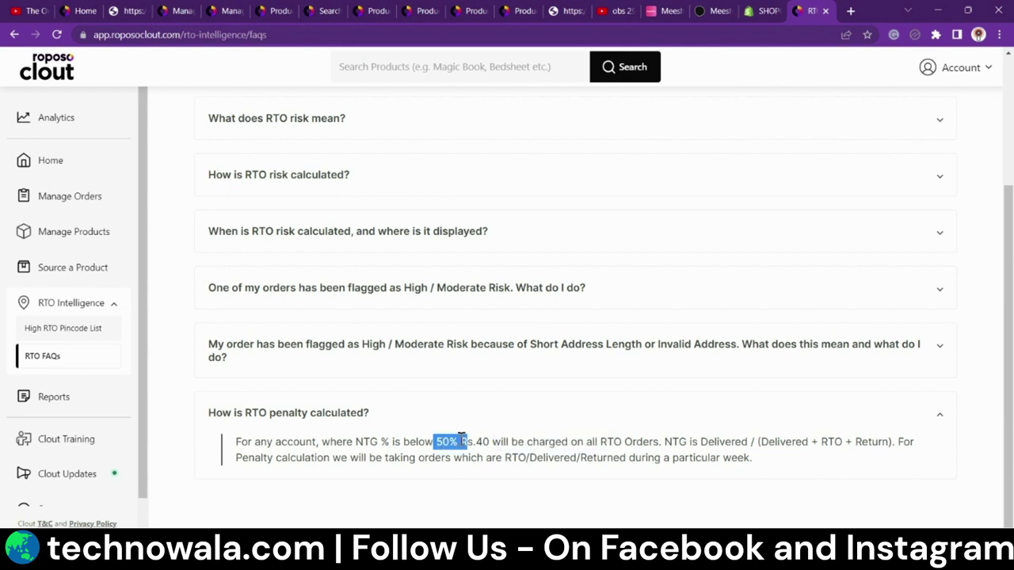
left_click(455, 439)
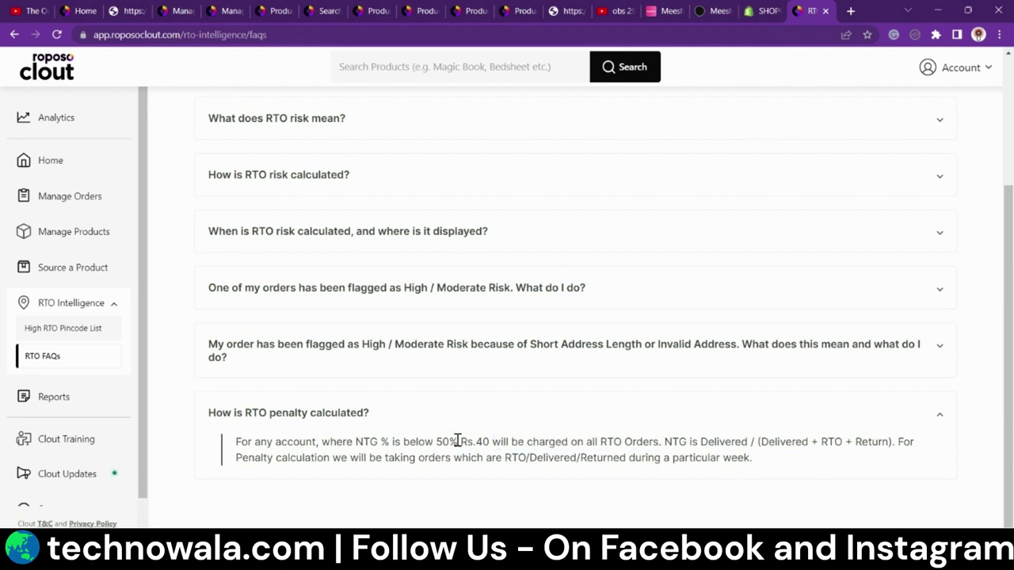
left_click_drag(459, 441, 606, 441)
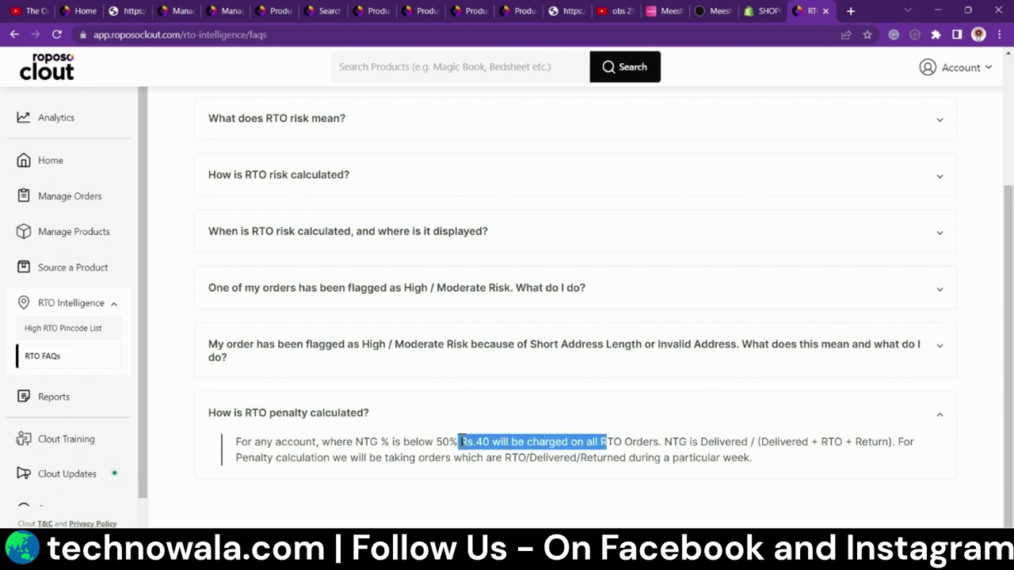
left_click(435, 441)
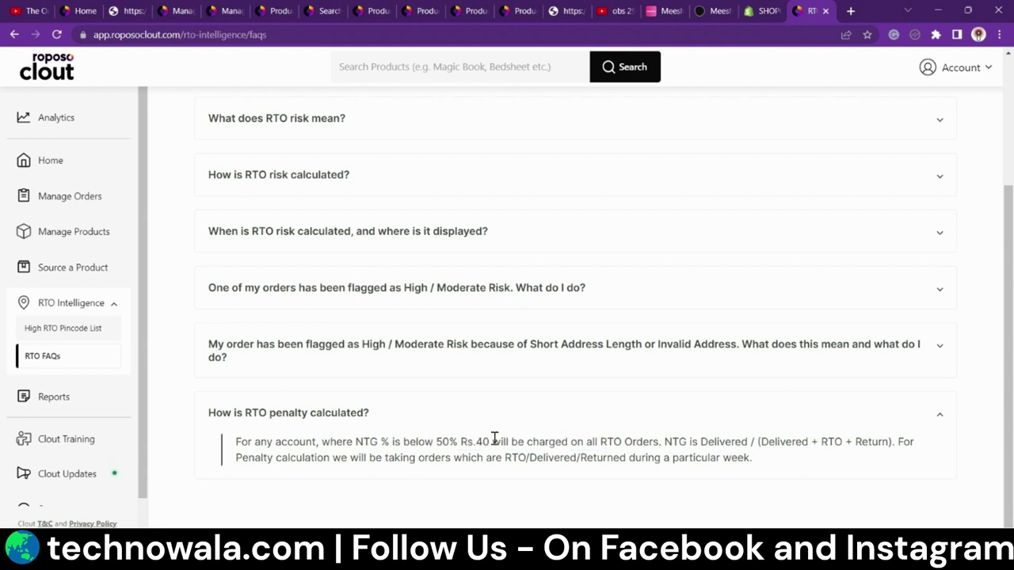
left_click_drag(492, 441, 462, 442)
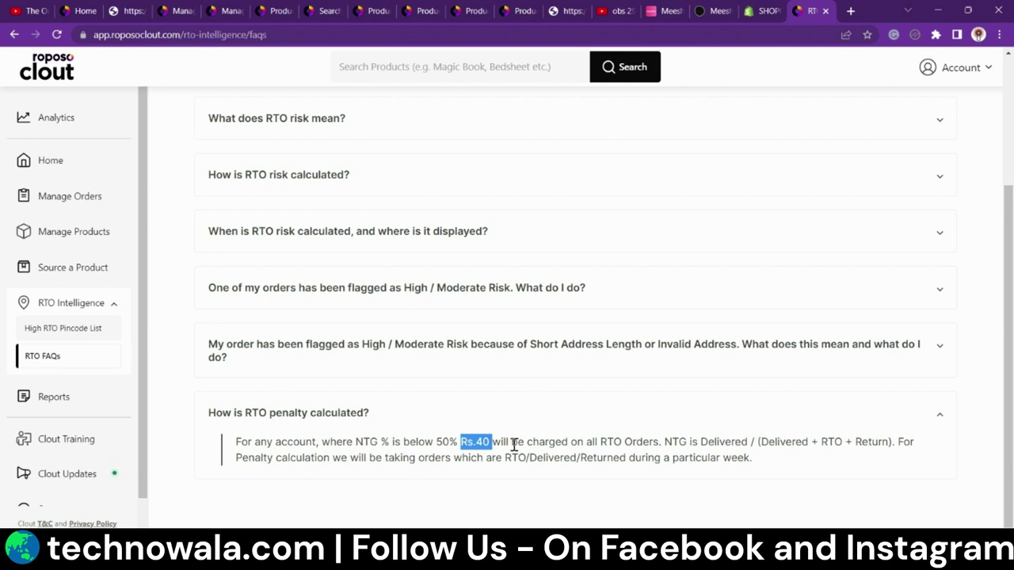
left_click(521, 444)
left_click_drag(461, 441, 501, 437)
scroll(418, 301, "up", 3)
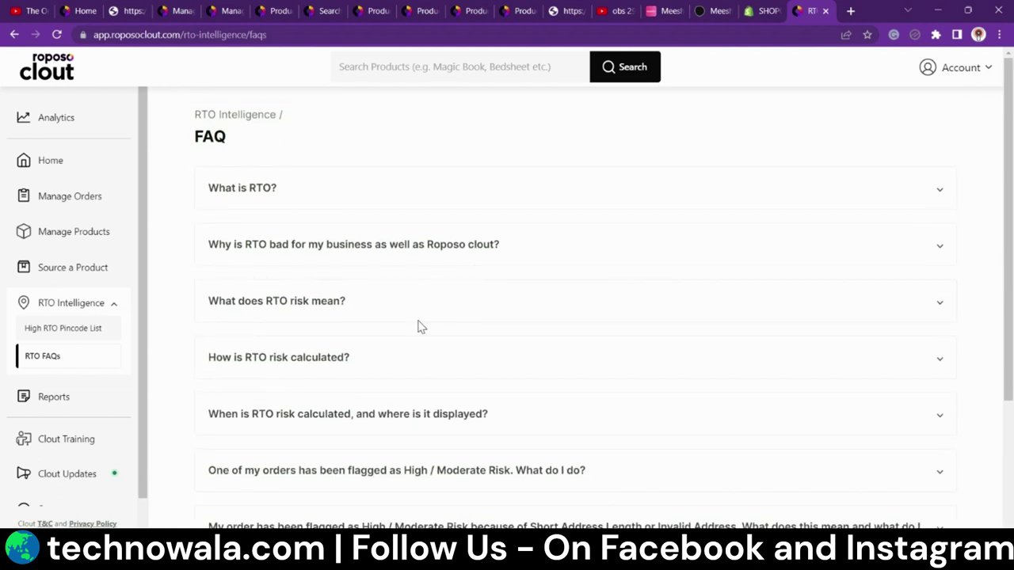
scroll(442, 331, "down", 3)
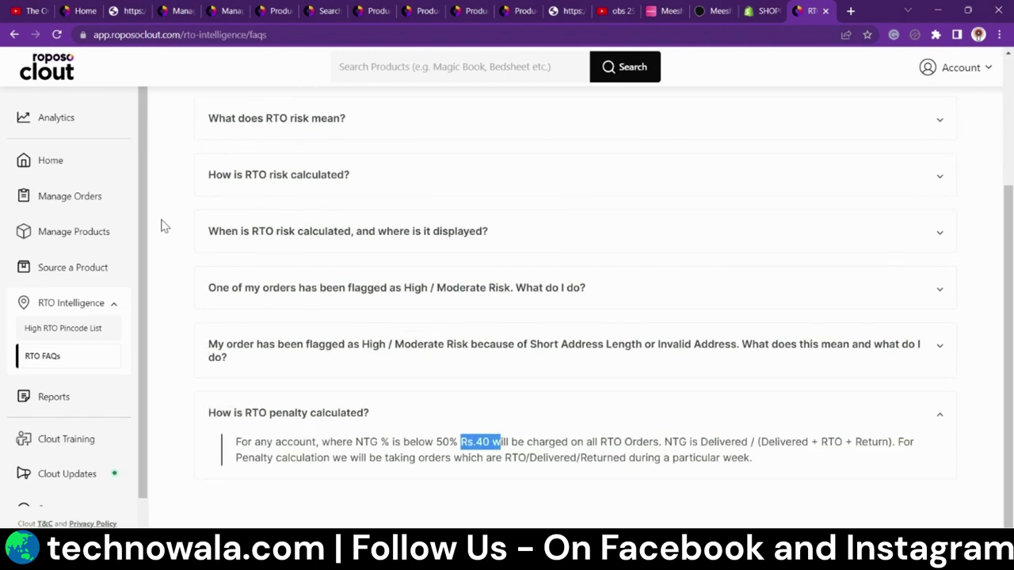
- View the pending COD orders and look through the managed products with their prices, margins and inventory
left_click(45, 194)
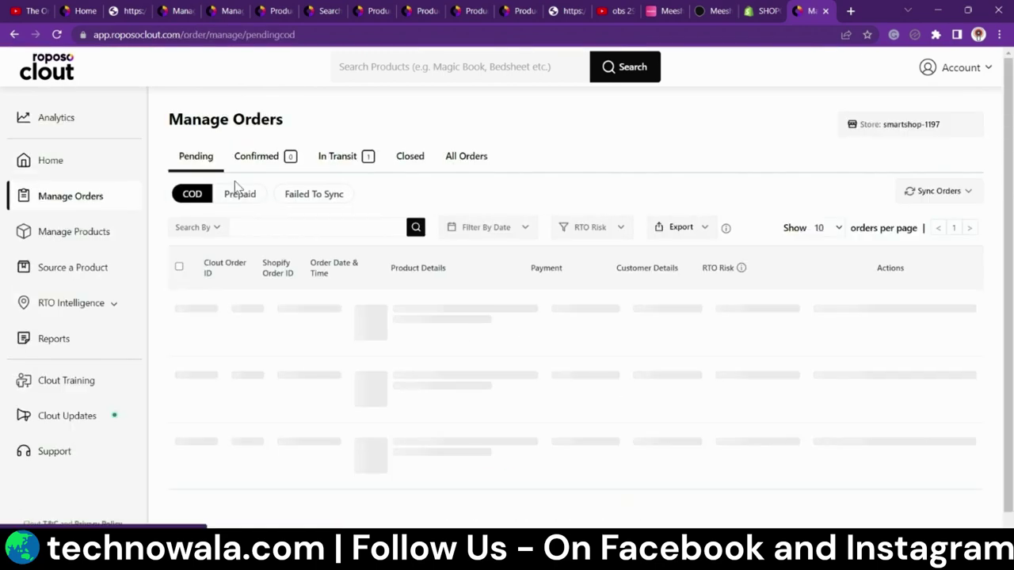
left_click(72, 232)
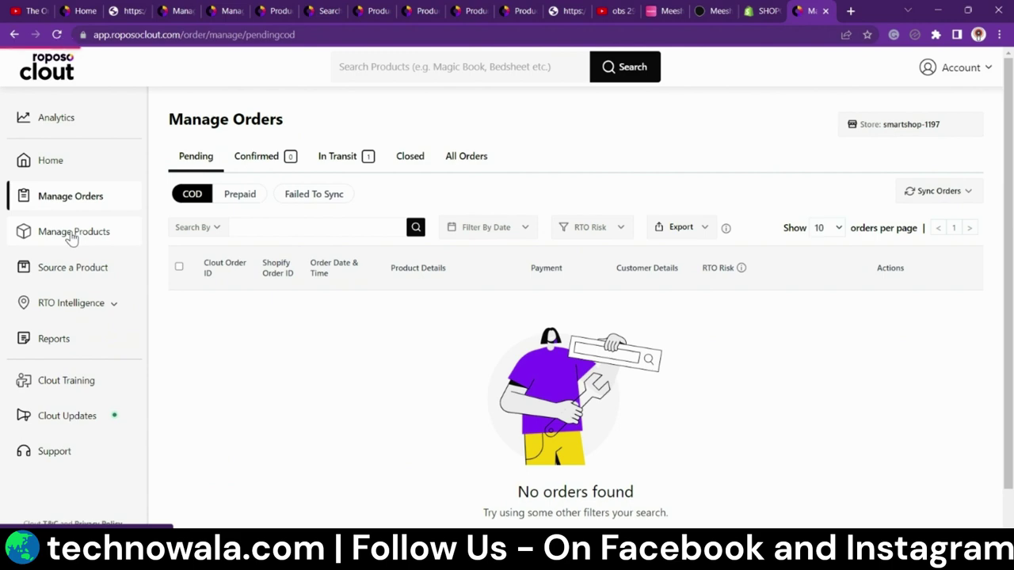
scroll(340, 340, "down", 7)
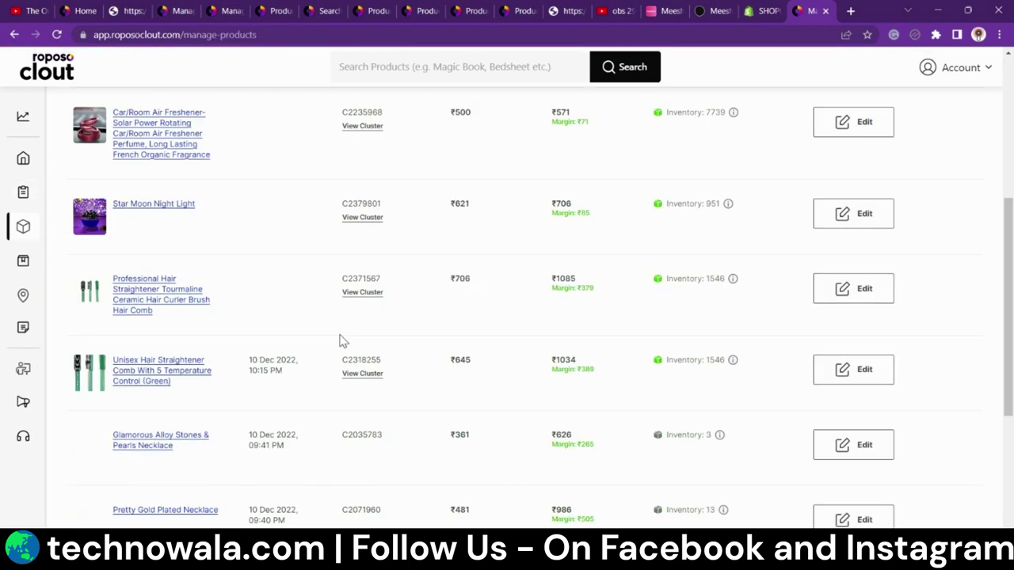
scroll(188, 379, "up", 10)
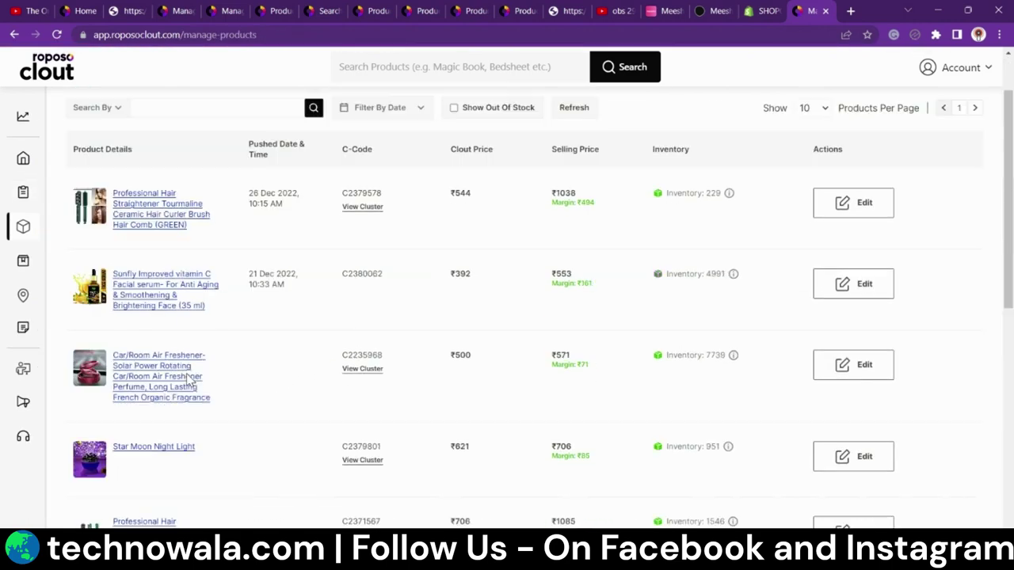
- Open the product sourcing form and enter the product name DSFSDF with the category Footwear
mouse_move(20, 273)
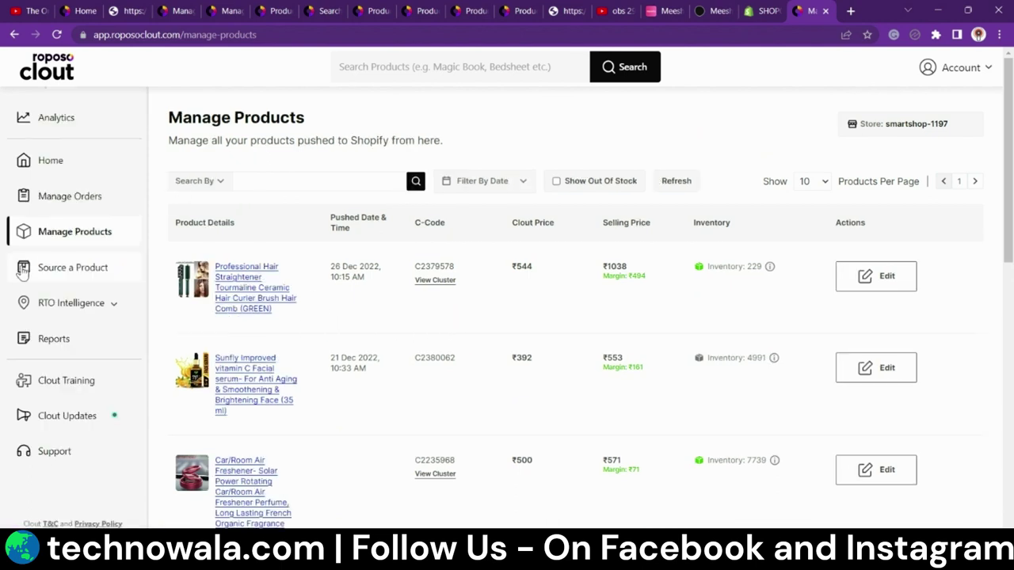
left_click(72, 270)
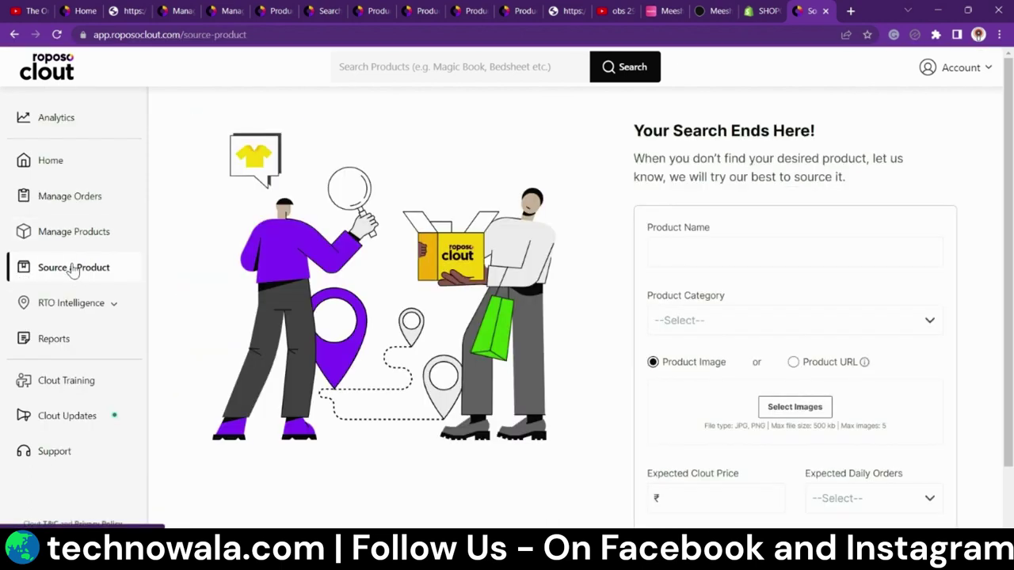
left_click(734, 256)
type("DSFSDF")
left_click(718, 327)
left_click(716, 363)
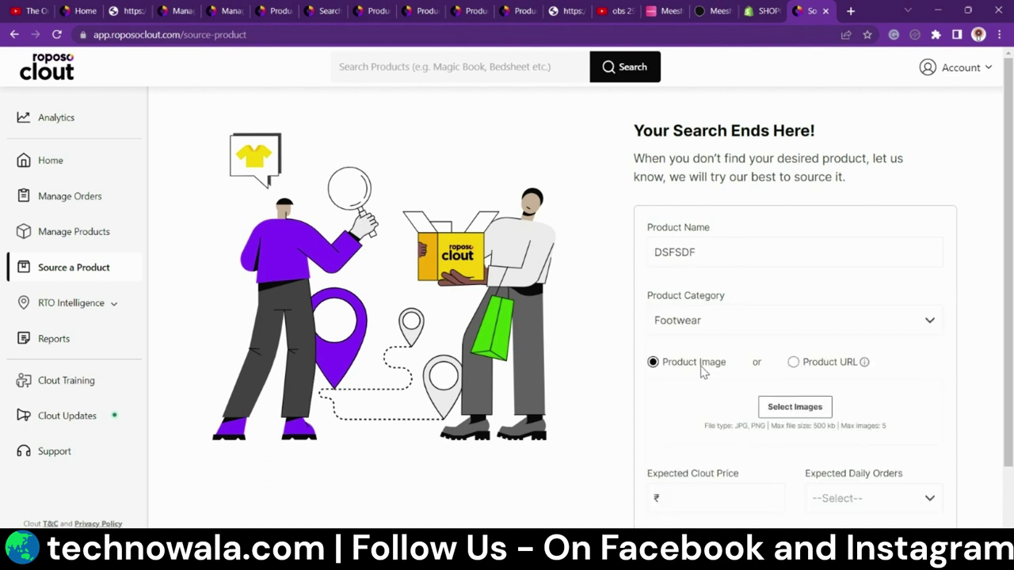
- Look through all product category options of the sourcing form and keep Footwear selected
left_click(764, 319)
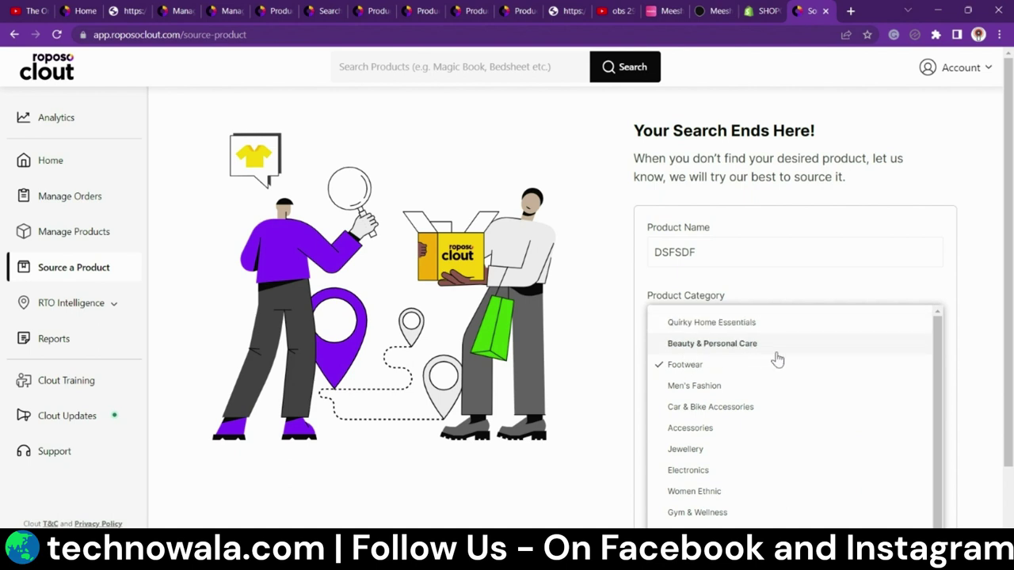
scroll(713, 456, "down", 1)
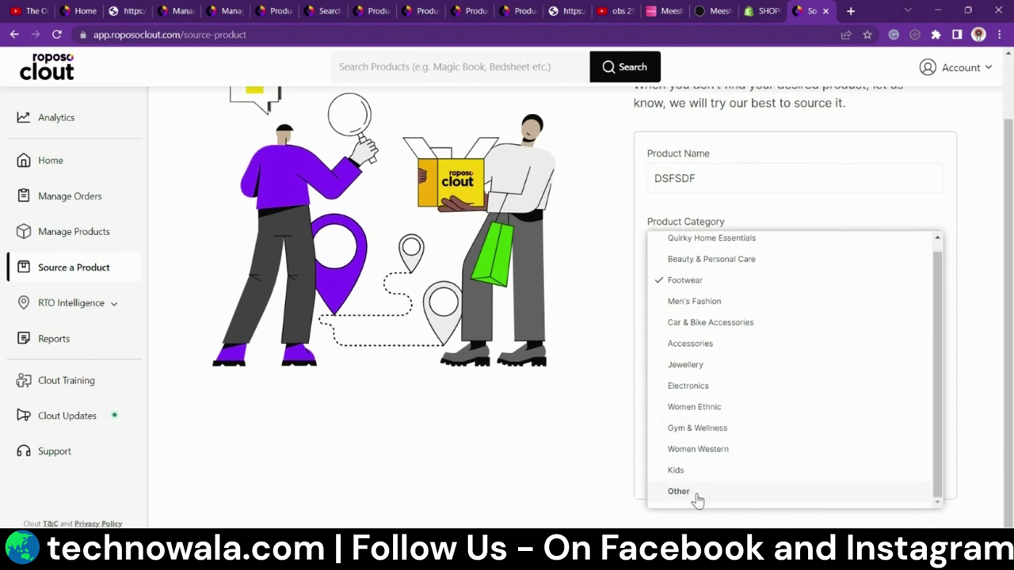
left_click(813, 209)
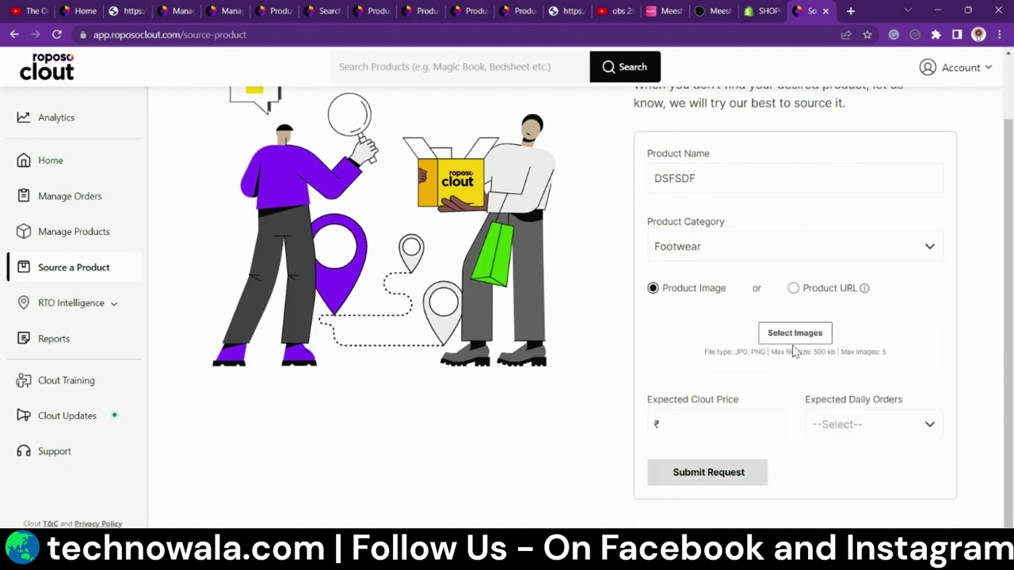
- Switch the sourcing request to a product URL and set the expected daily orders to 31-100
left_click(794, 289)
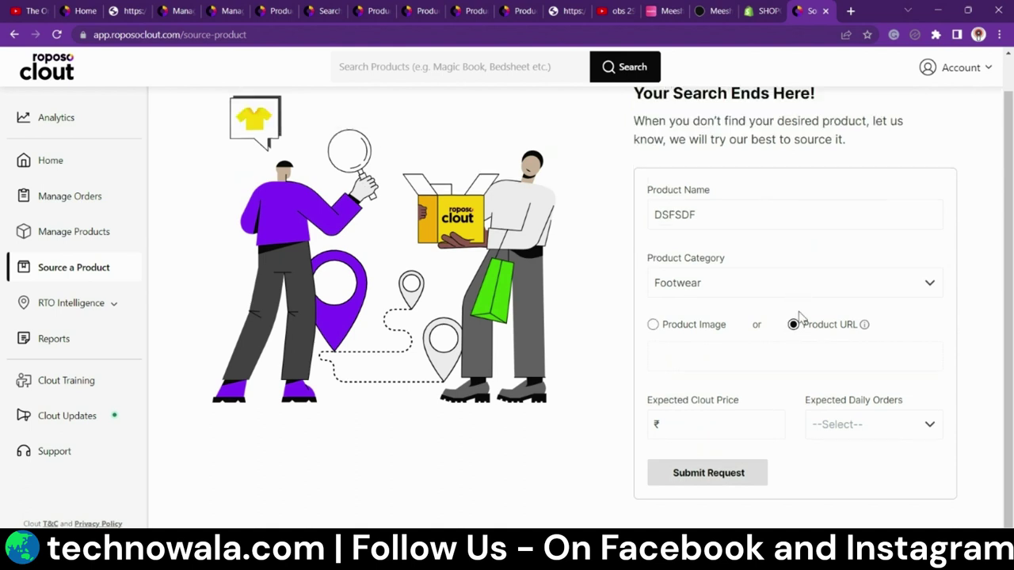
left_click(763, 358)
left_click(713, 428)
left_click(883, 432)
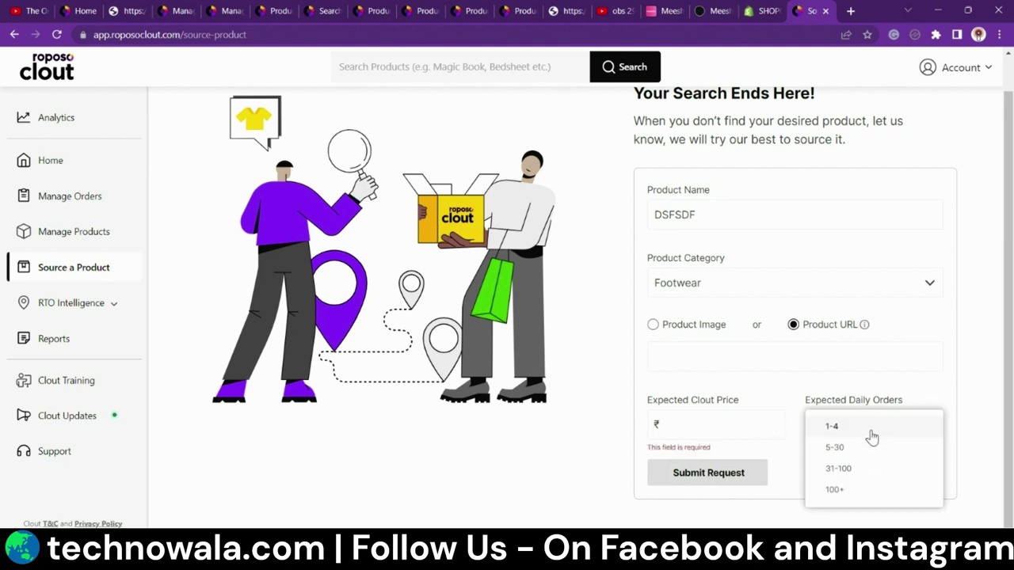
left_click(846, 469)
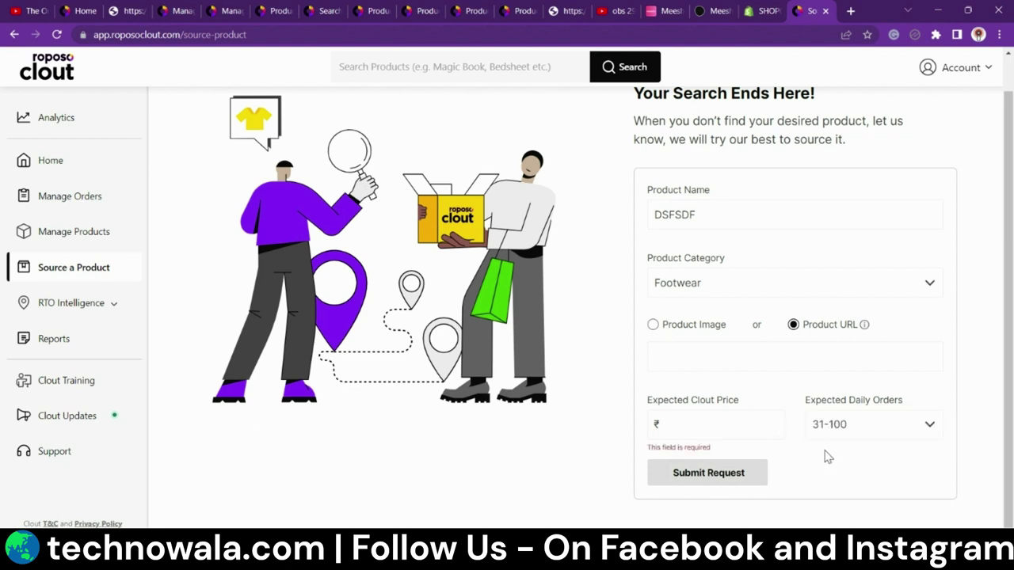
- Review the expected Clout price field and the available ranges for expected daily orders
left_click(696, 427)
scroll(840, 387, "up", 1)
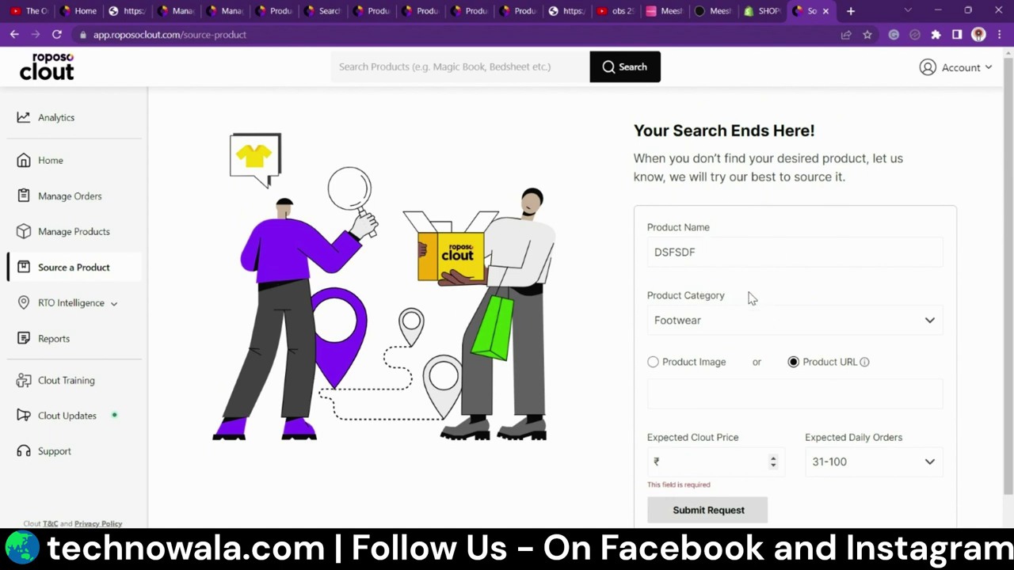
left_click(899, 457)
scroll(892, 473, "down", 1)
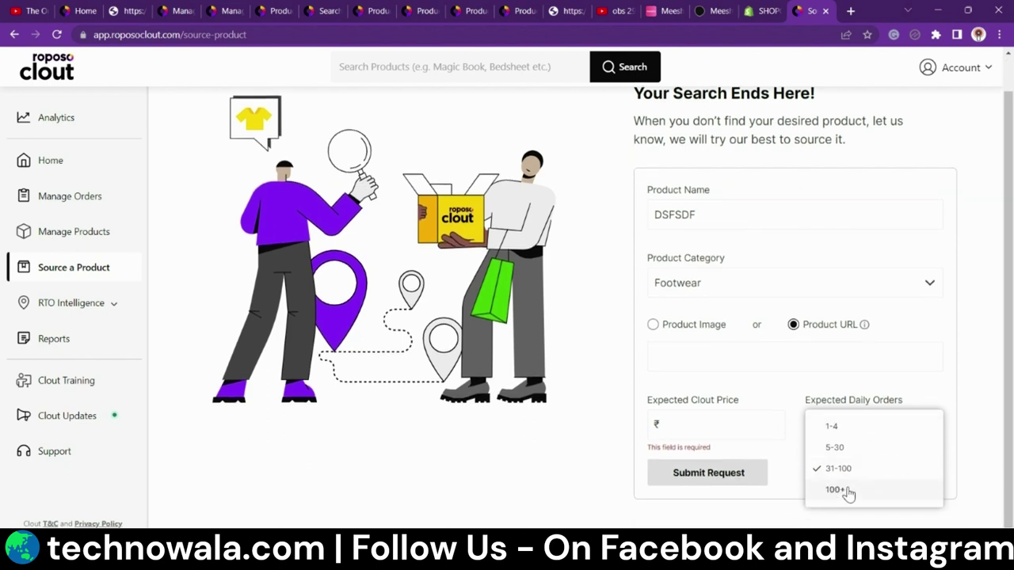
scroll(16, 321, "up", 1)
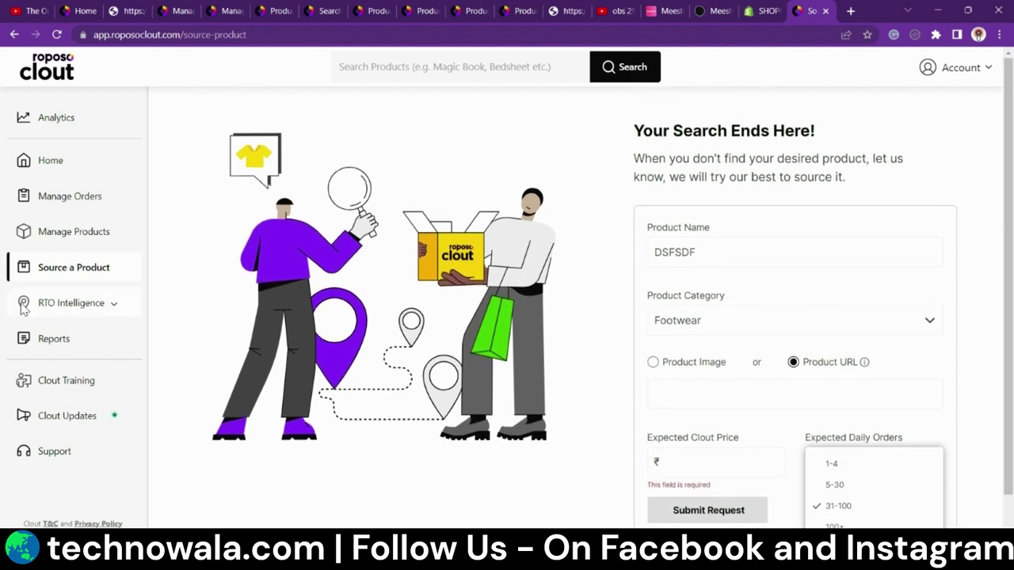
- Go to the home page and browse the Best of January, Hot Selling, 24 Hrs Dispatch, New Arrivals and High Margin collections
left_click(53, 161)
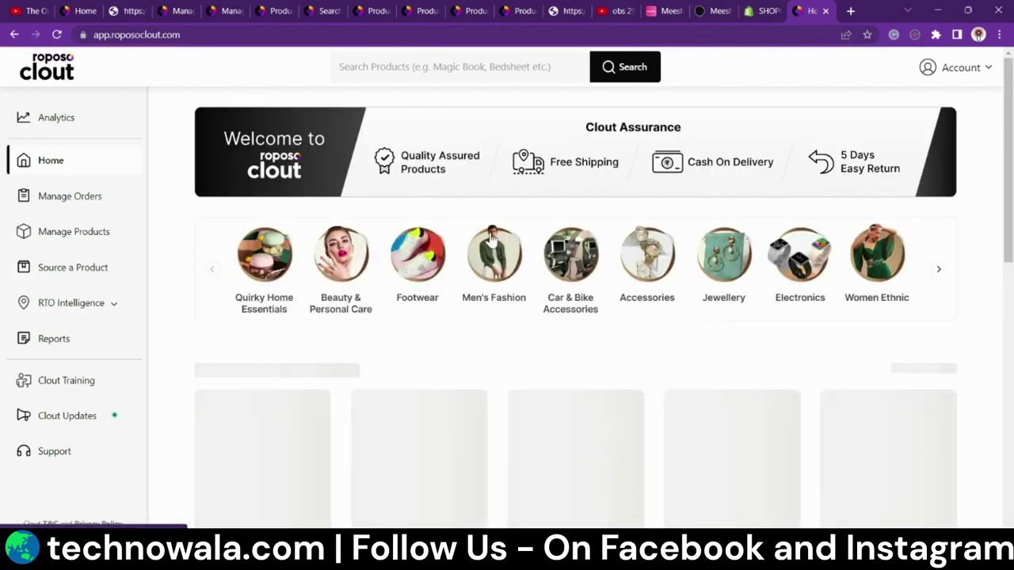
scroll(591, 319, "down", 4)
scroll(480, 317, "up", 4)
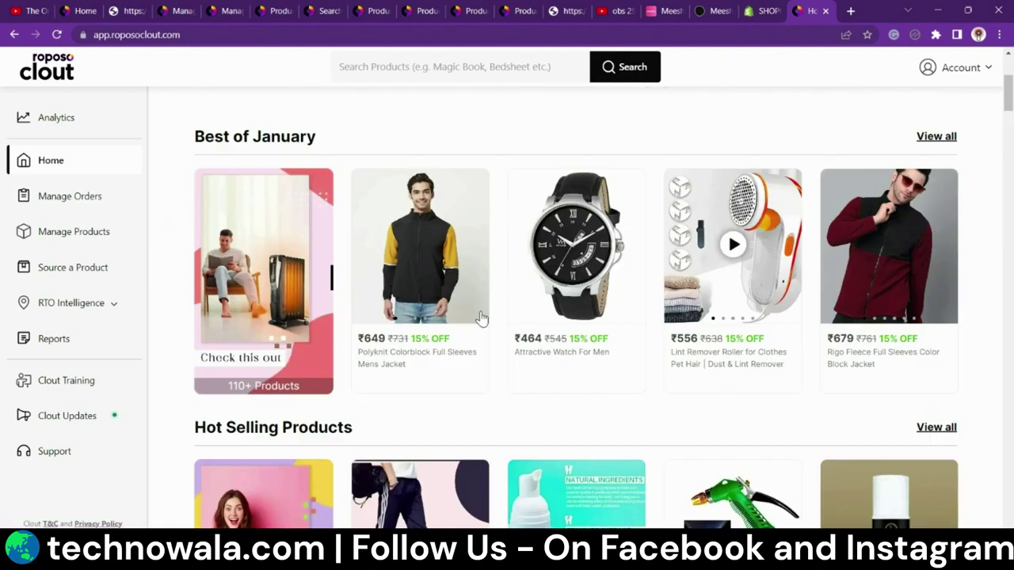
scroll(538, 338, "down", 7)
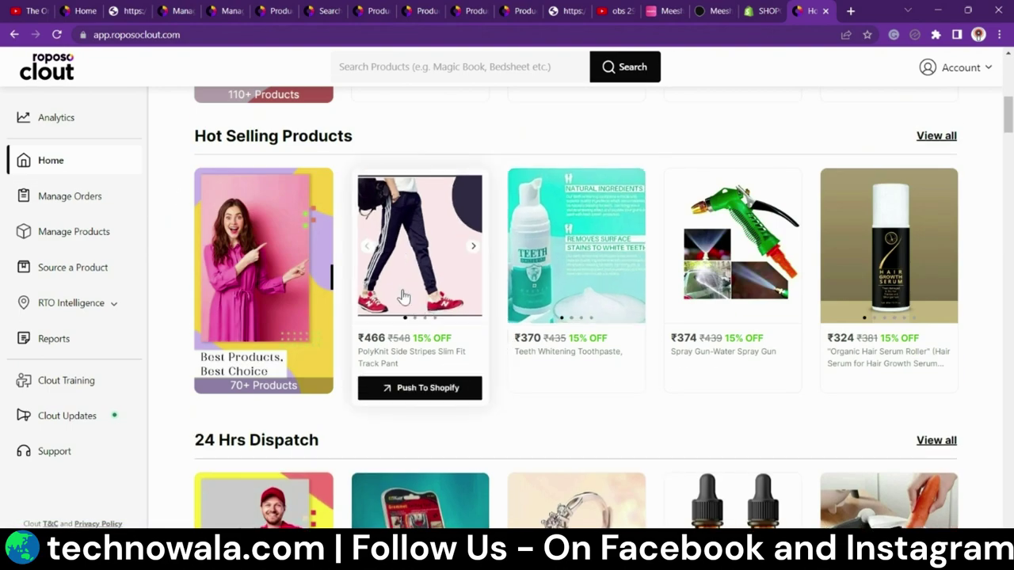
scroll(662, 301, "down", 4)
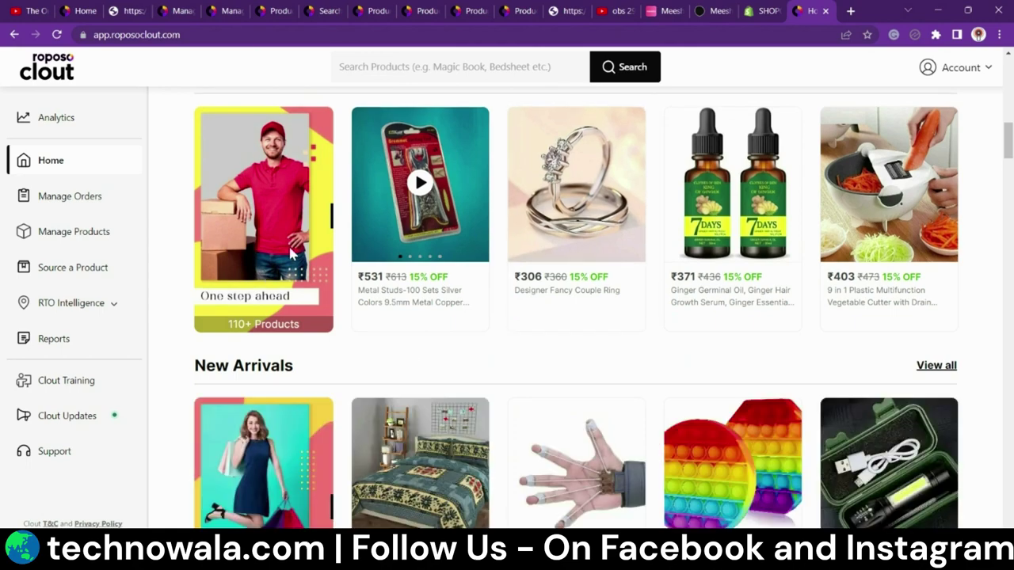
scroll(632, 258, "down", 1)
scroll(555, 365, "down", 3)
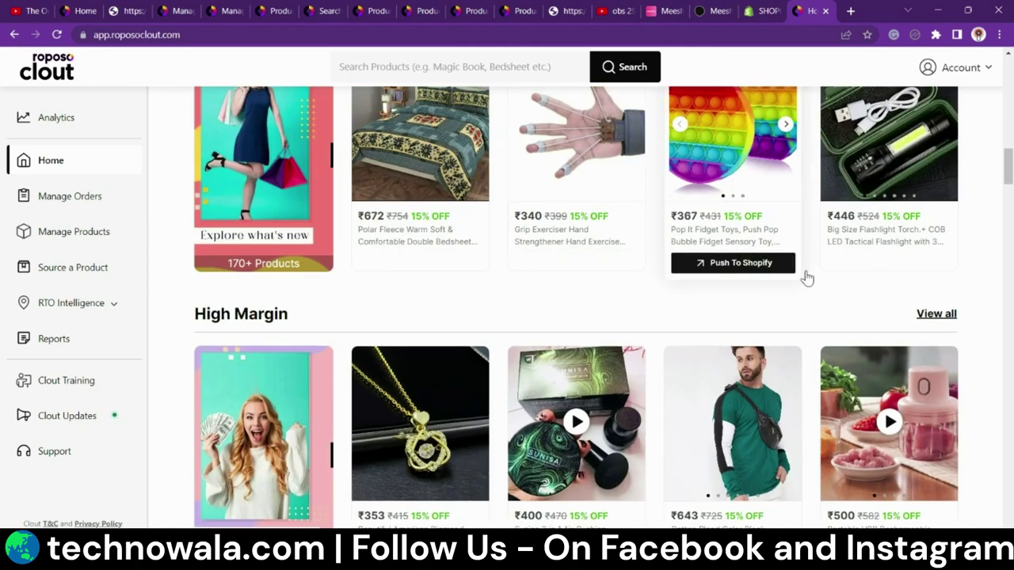
scroll(878, 297, "up", 2)
- Open the Big Size Flashlight Torch from the new arrivals and check its product details and inventory breakdown
left_click(878, 299)
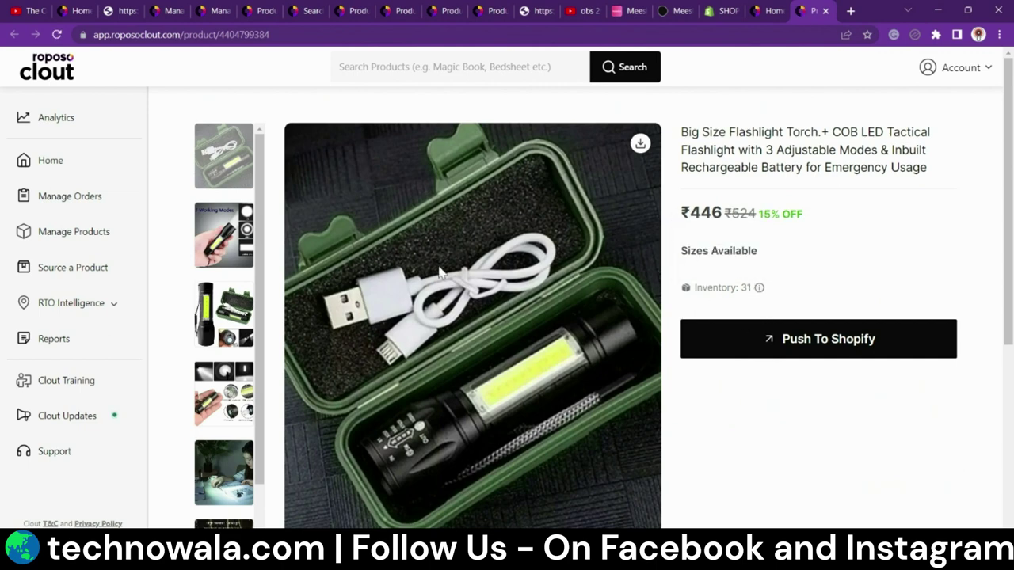
scroll(788, 290, "down", 1)
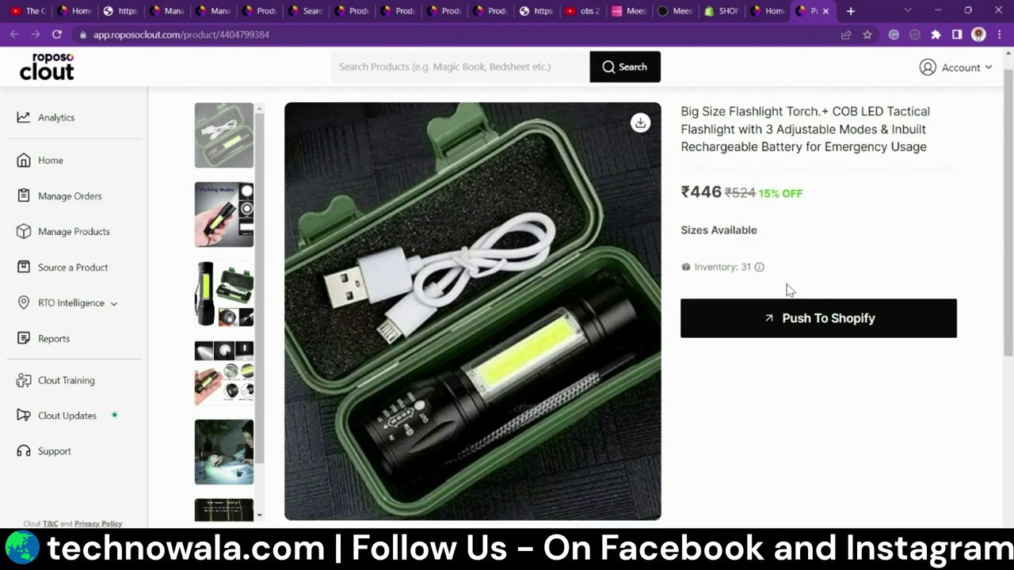
scroll(788, 290, "down", 3)
scroll(729, 294, "up", 4)
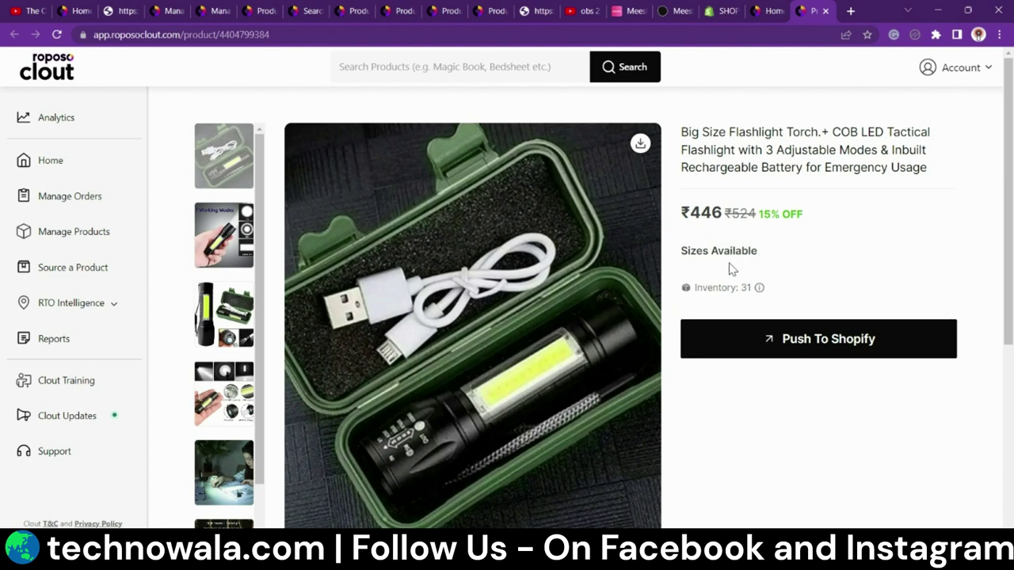
mouse_move(757, 290)
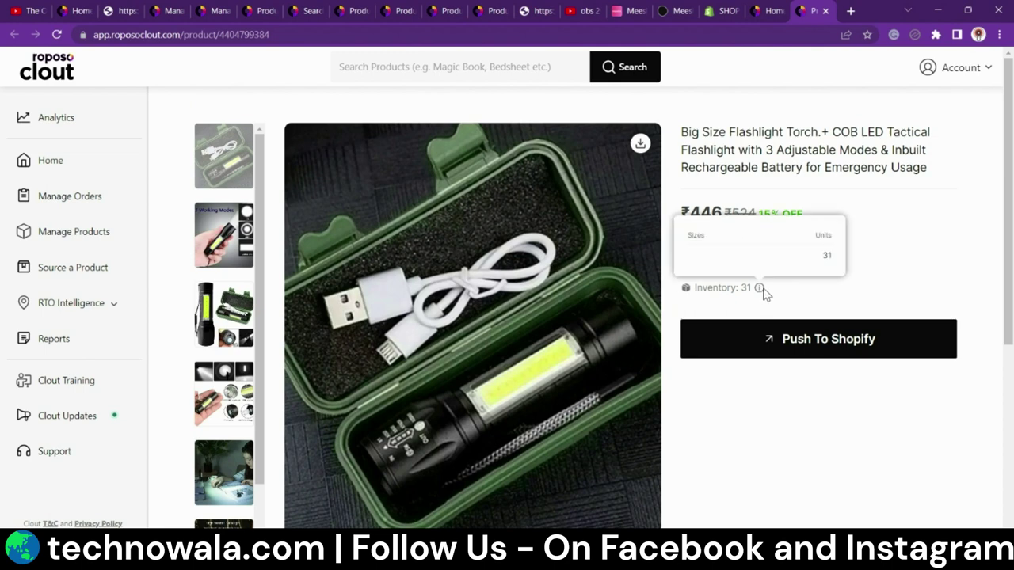
- Start pushing the flashlight to Shopify and set its selling price to ₹666
left_click(820, 340)
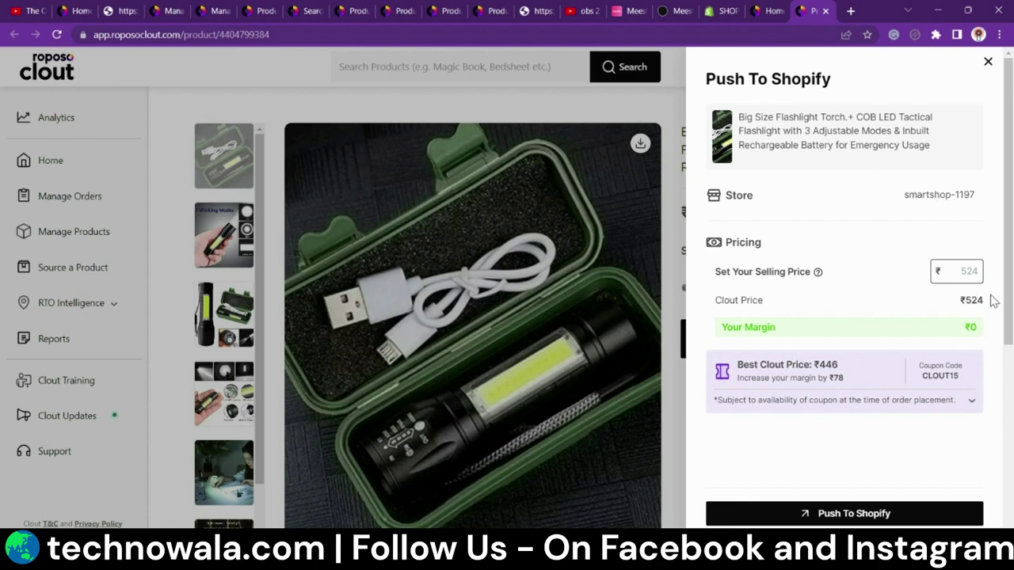
left_click(961, 272)
type("666")
- Examine the Clout price, margin, coupon margin increase and coupon code for the flashlight, and close the pricing form without pushing the product
left_click_drag(845, 379, 742, 379)
left_click(848, 374)
double_click(979, 301)
left_click(854, 364)
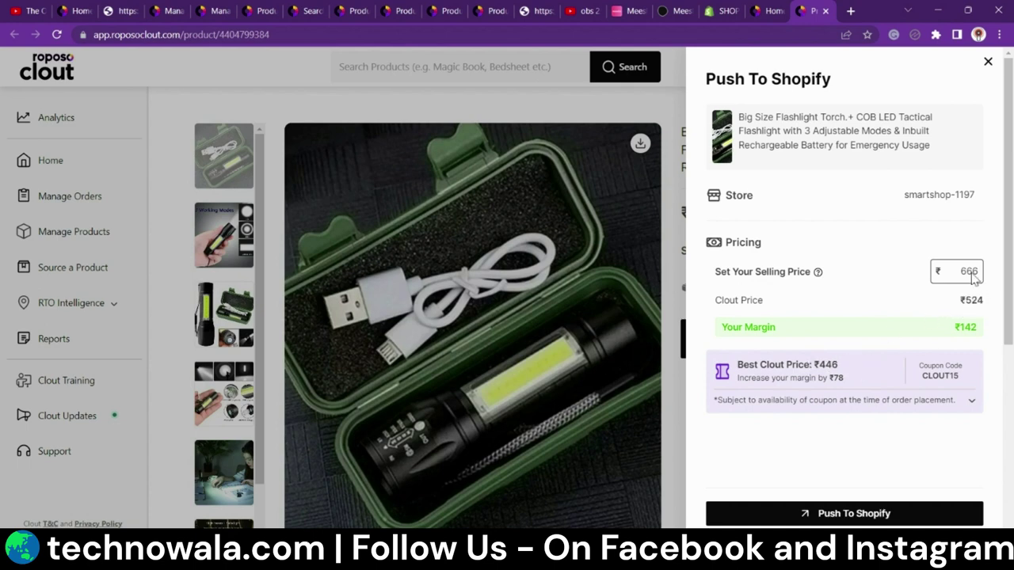
double_click(970, 327)
left_click(846, 381)
double_click(939, 377)
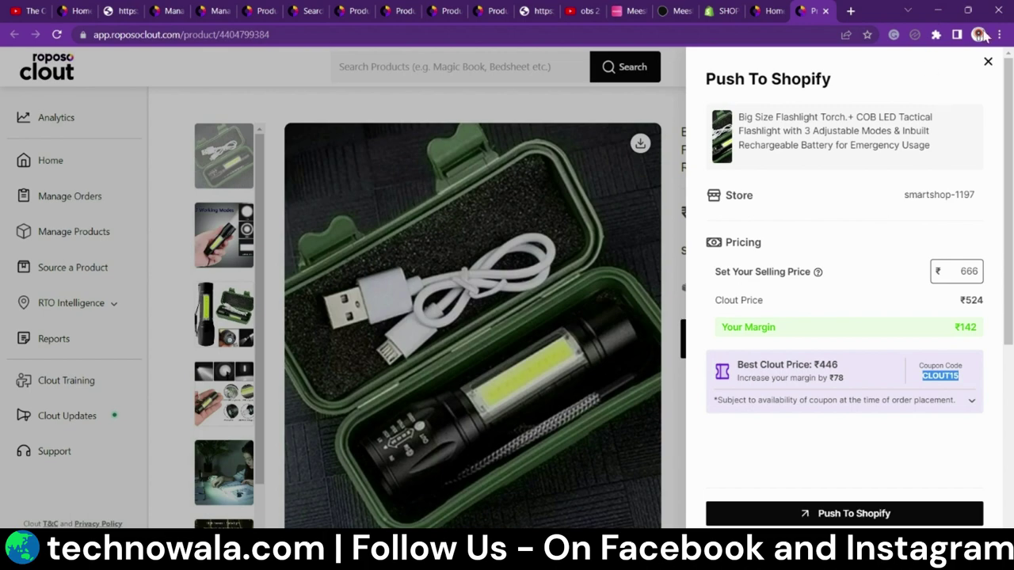
left_click(987, 65)
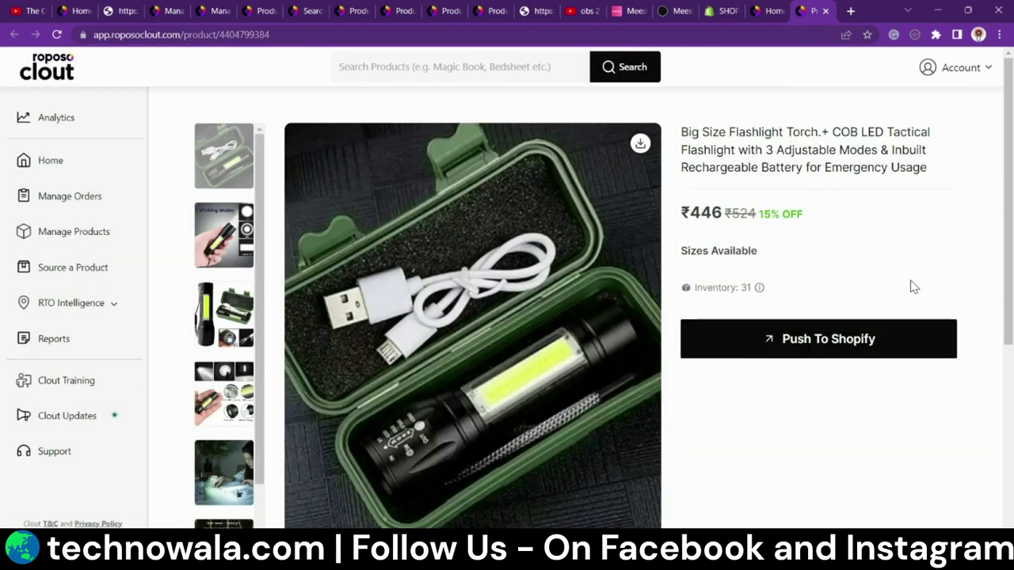